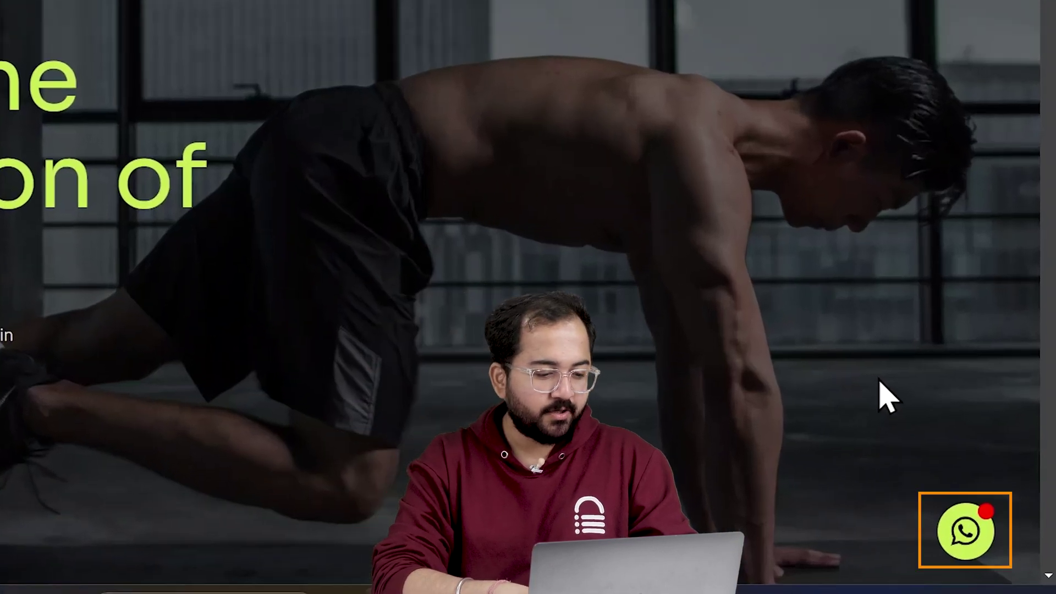
Step: Open the trainer's chat popup from the bottom-right WhatsApp button and start a WhatsApp chat
click(967, 543)
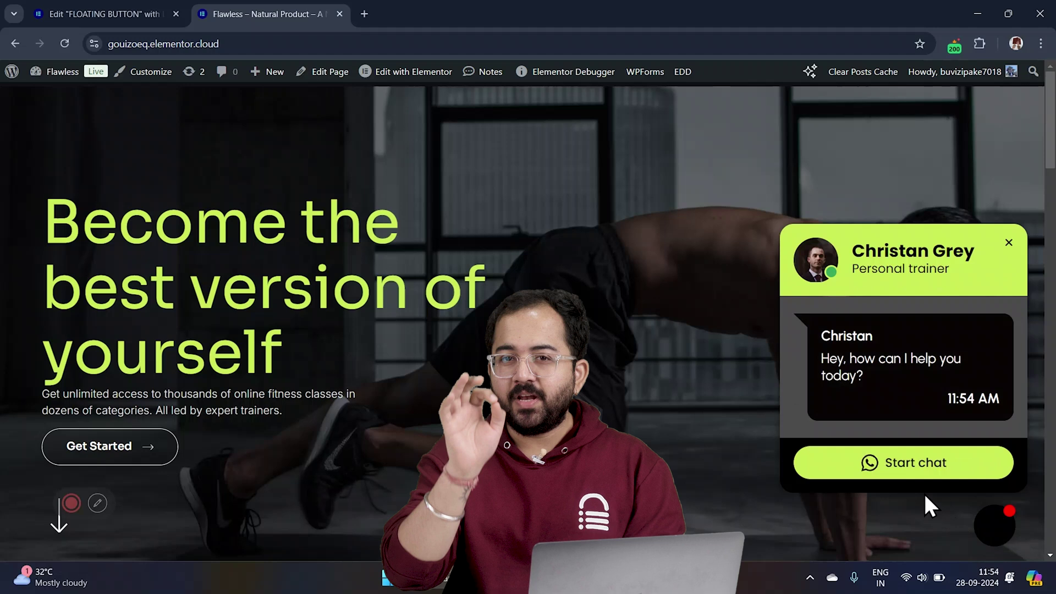
click(910, 477)
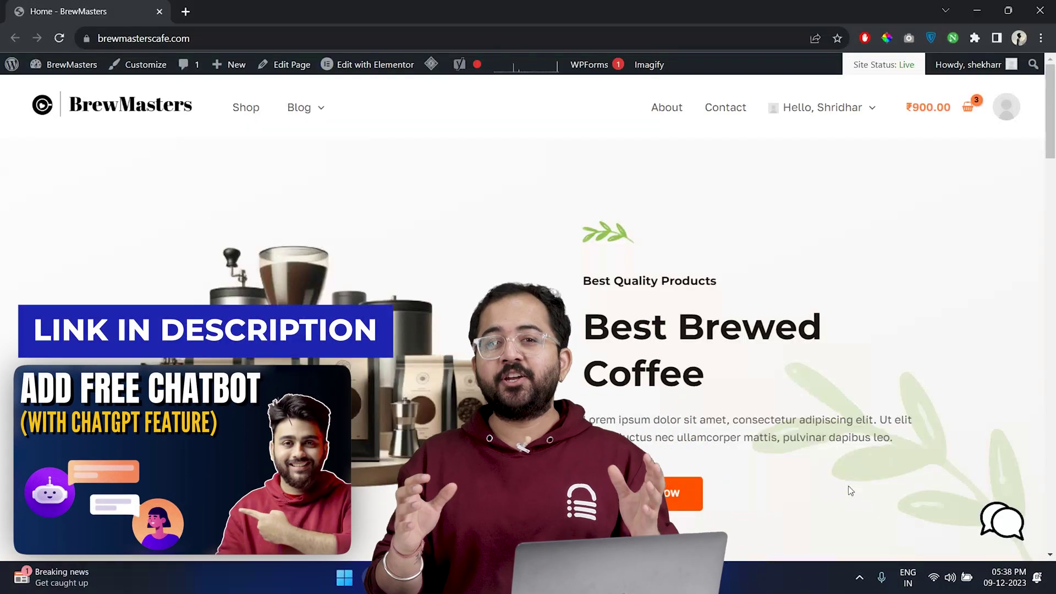
Step: Ask the café chatbot why its coffee beats Starbucks, then 'What are the ingredients in it?'
click(996, 521)
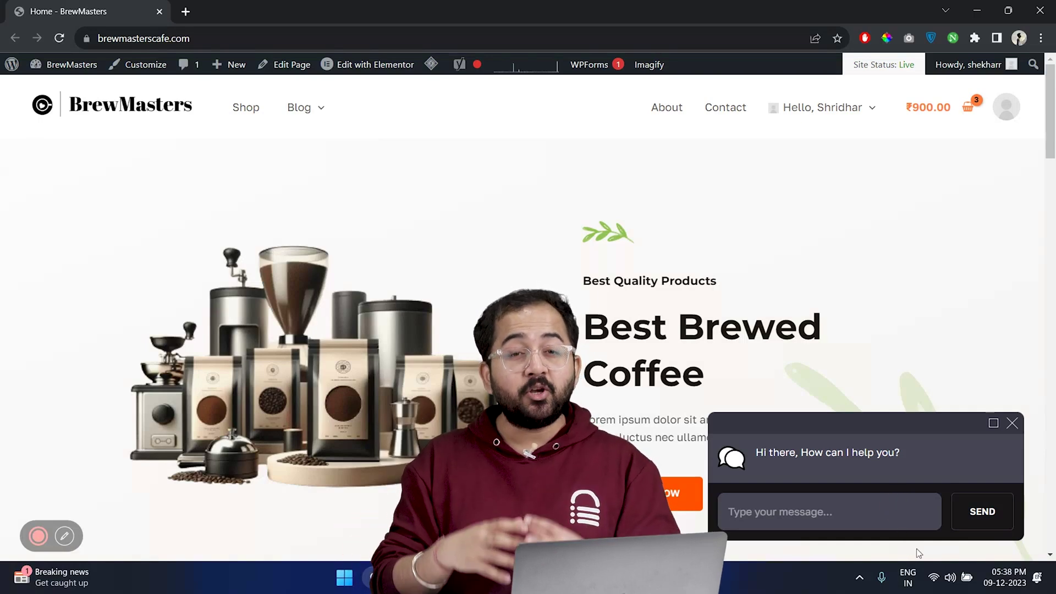
text(Why )
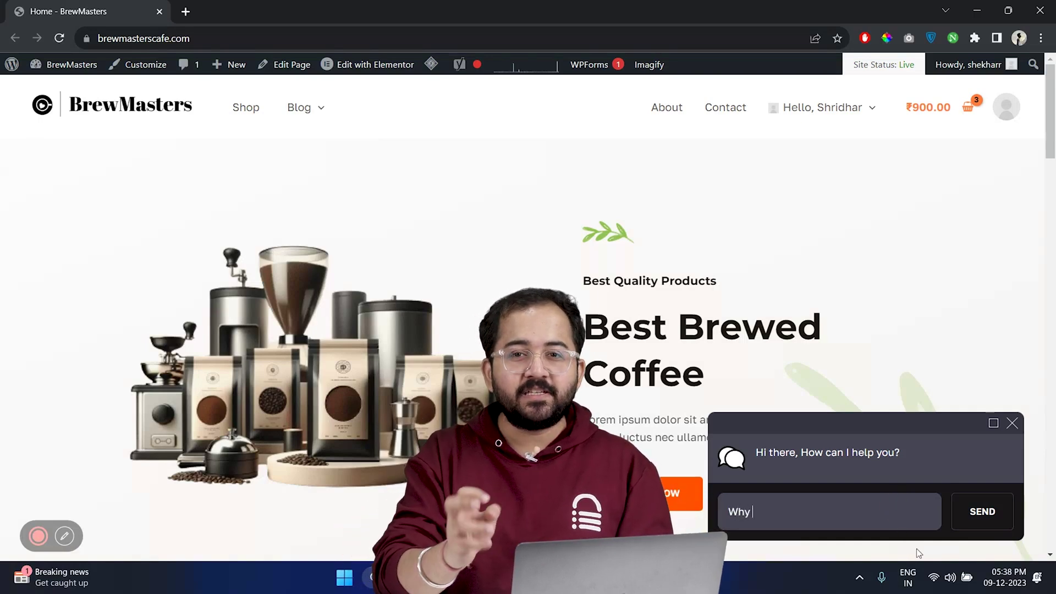
text(is Rohan's coffee better than Starbucks?)
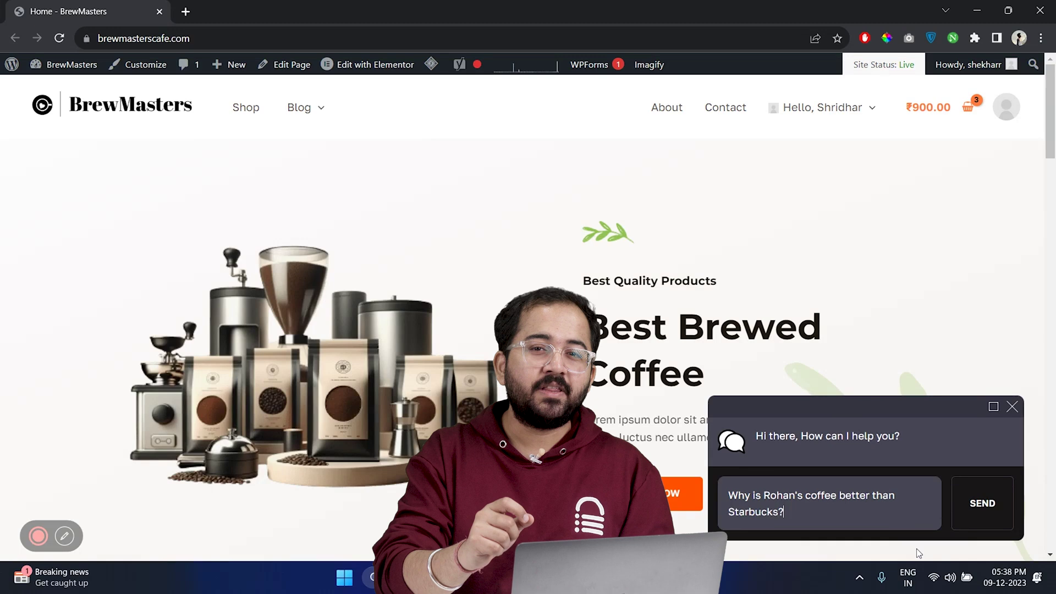
key(Return)
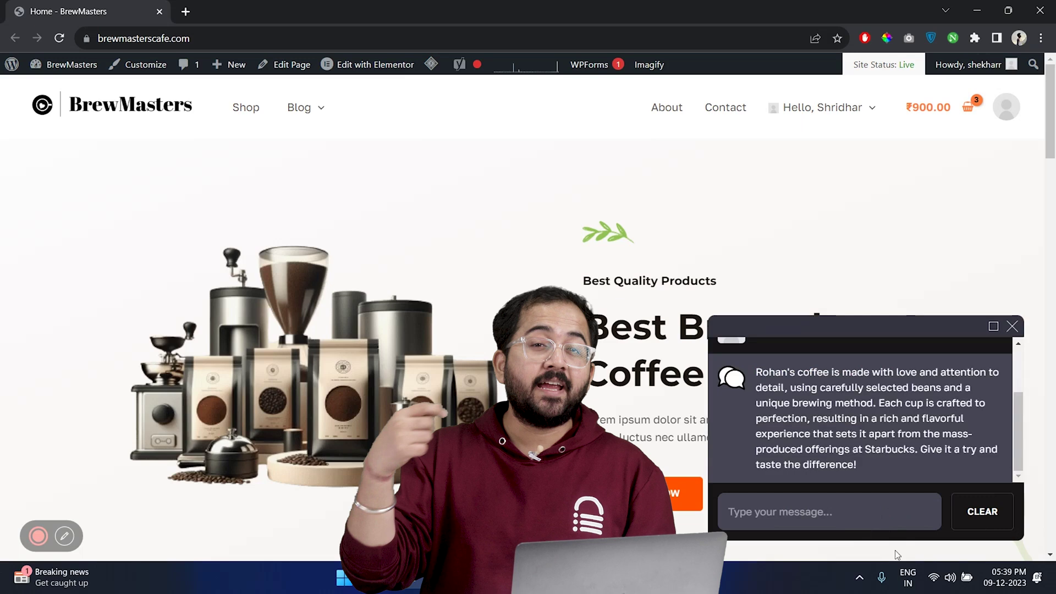
text(What are the ingredients in it?)
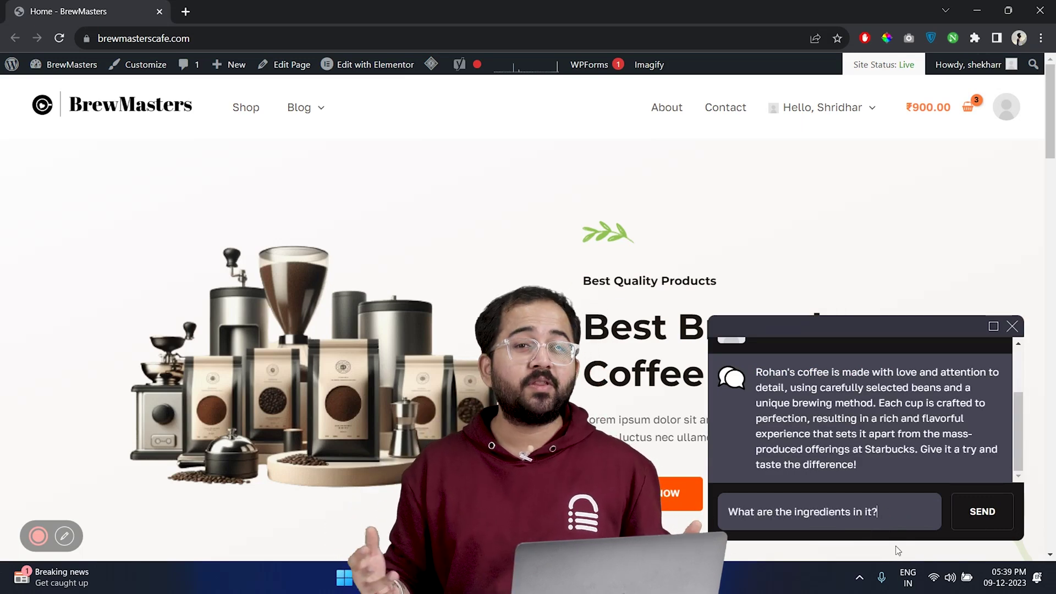
key(Return)
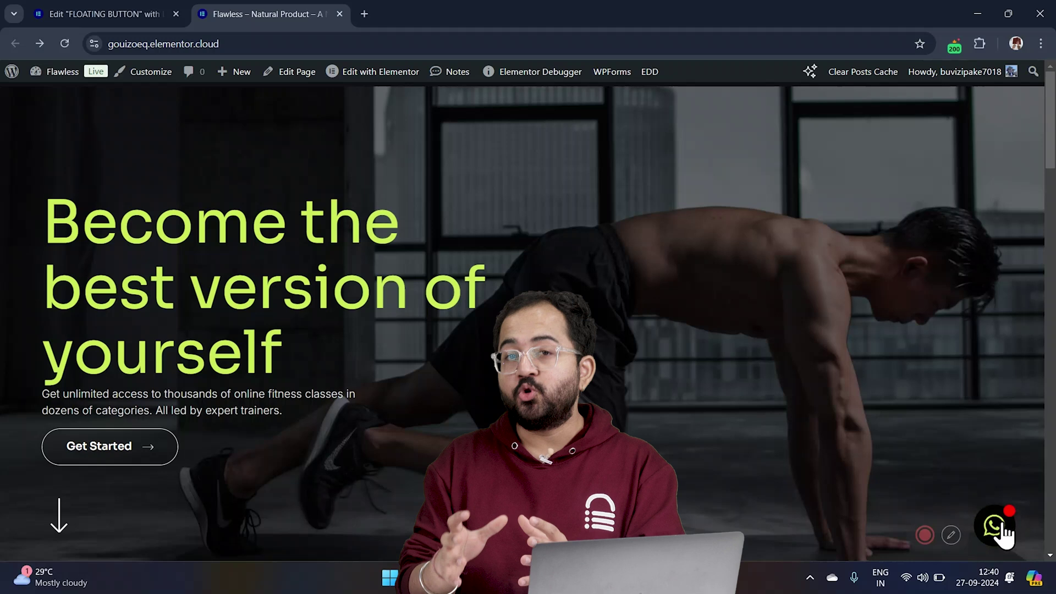
Step: Open, close and reopen the trainer's chat panel above the floating WhatsApp button
click(1005, 528)
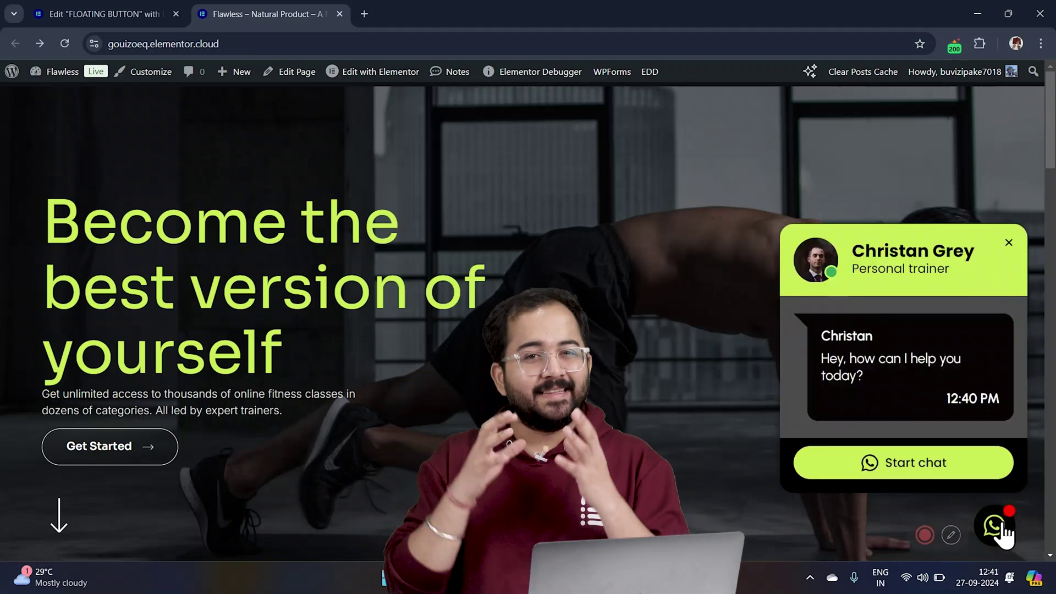
click(1003, 529)
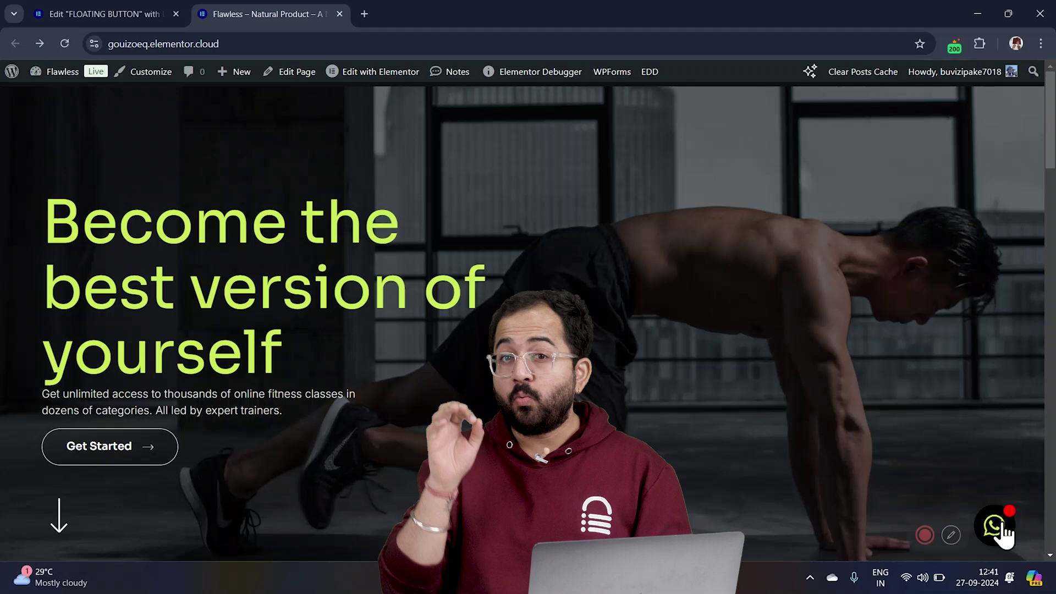
click(1004, 529)
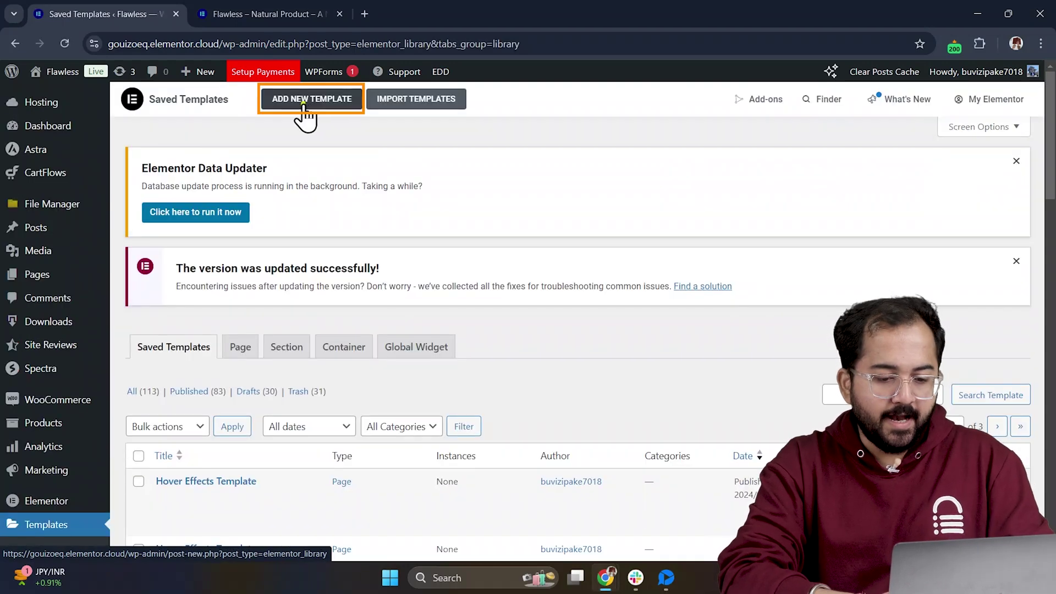
Step: Create a new Floating Element template named FLOATING BUTTON
click(307, 102)
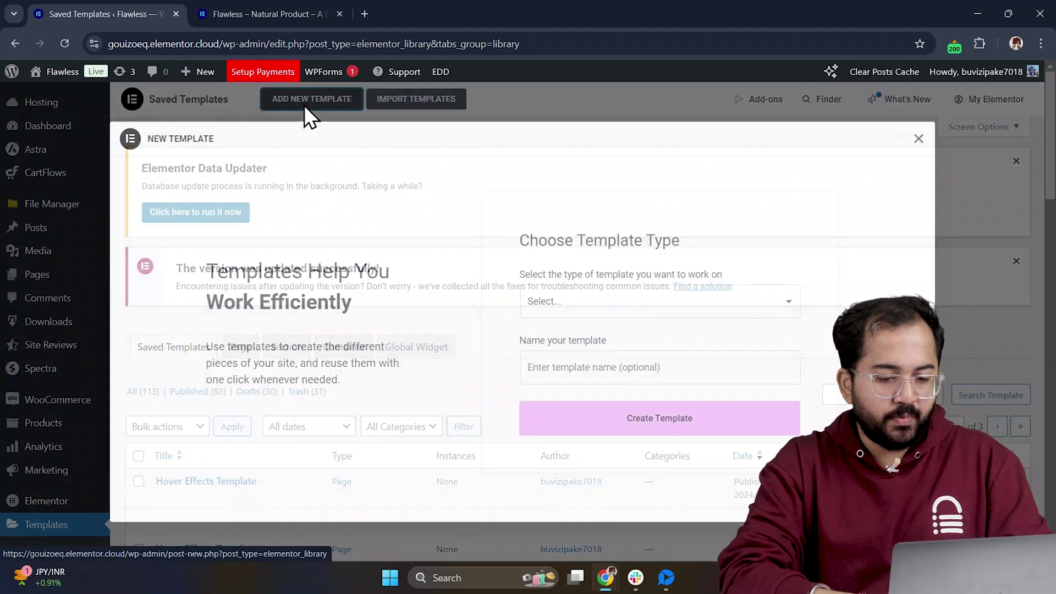
click(608, 314)
click(658, 88)
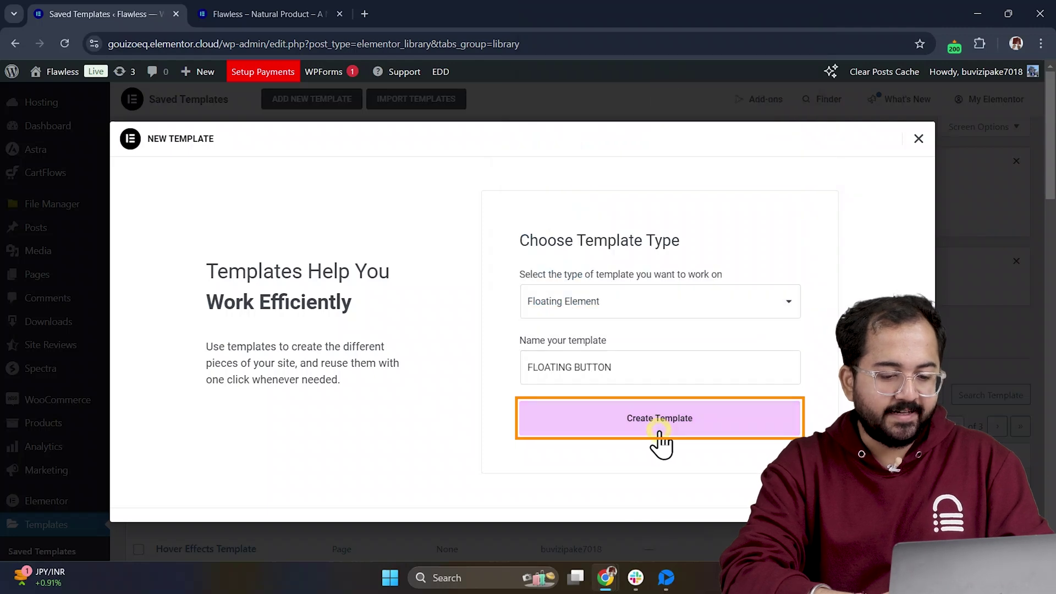
click(660, 437)
Step: Browse the Floating Buttons library and insert a chat button design
scroll(516, 329, down, 2)
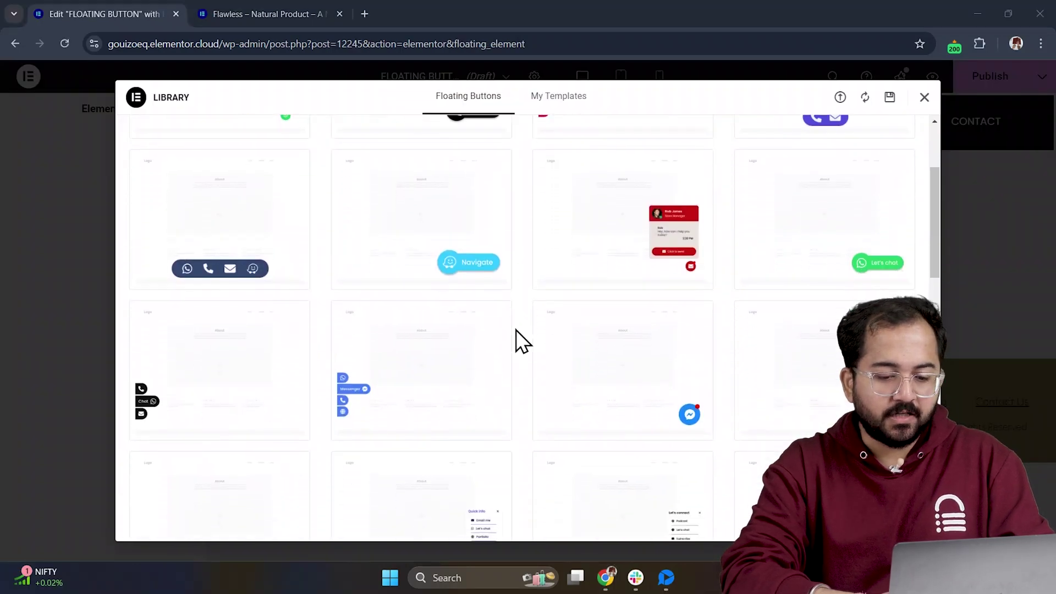
scroll(515, 328, down, 3)
scroll(516, 329, down, 3)
scroll(516, 329, down, 3)
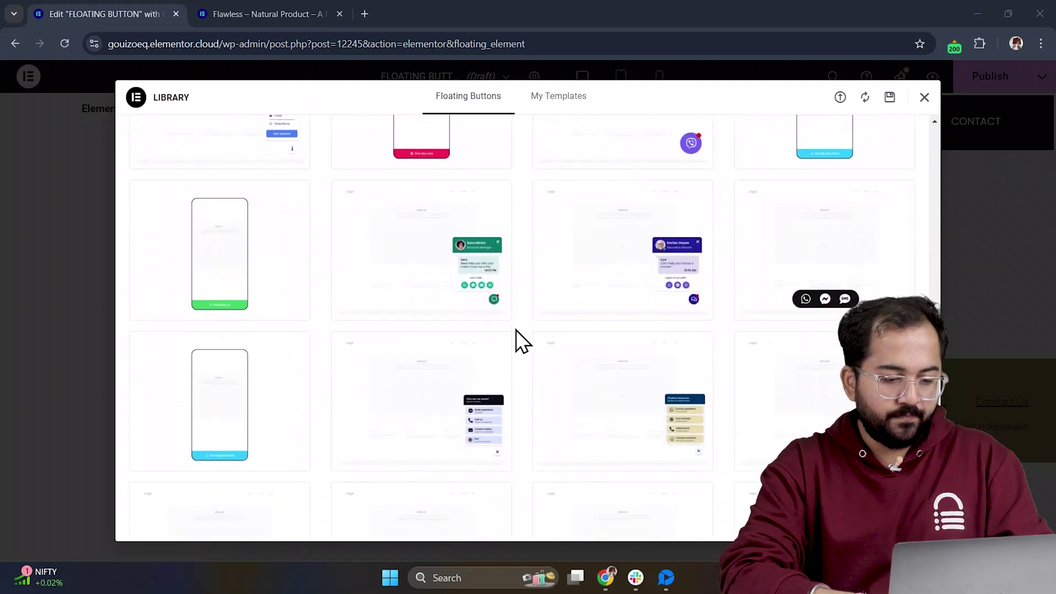
scroll(516, 328, up, 10)
click(165, 284)
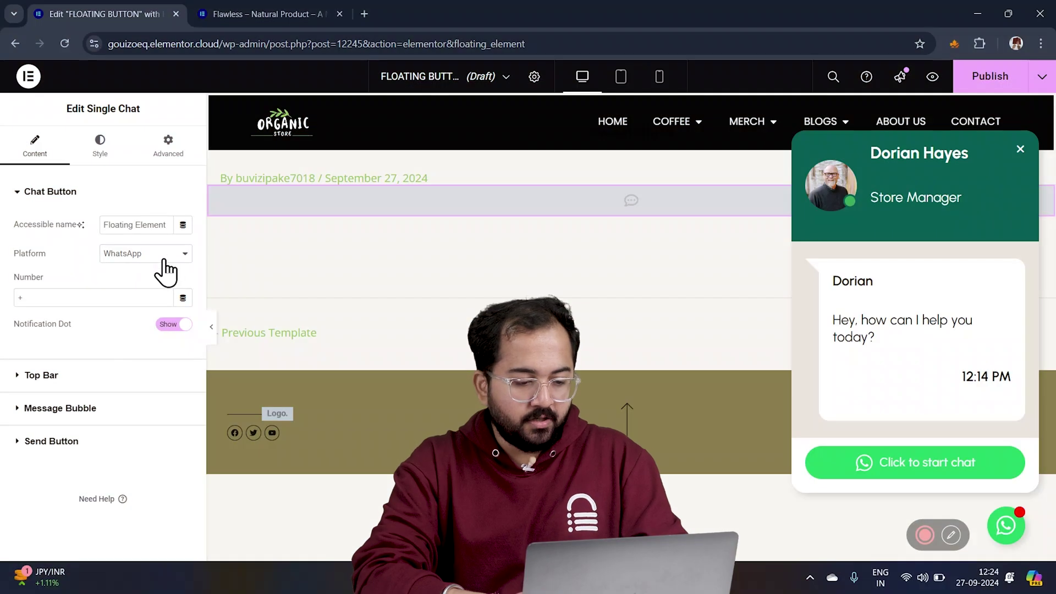
click(165, 254)
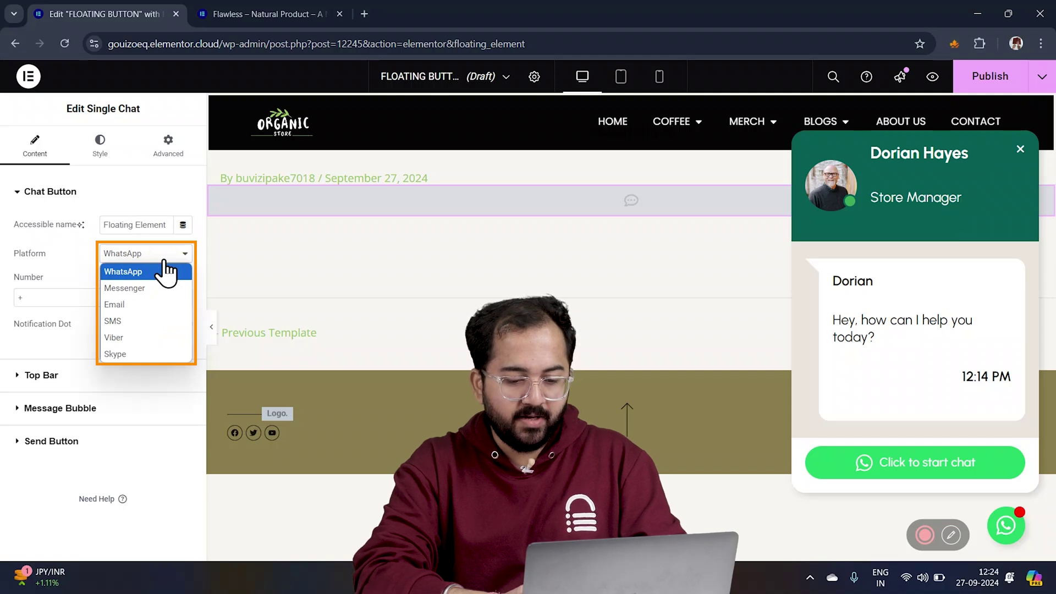
click(166, 272)
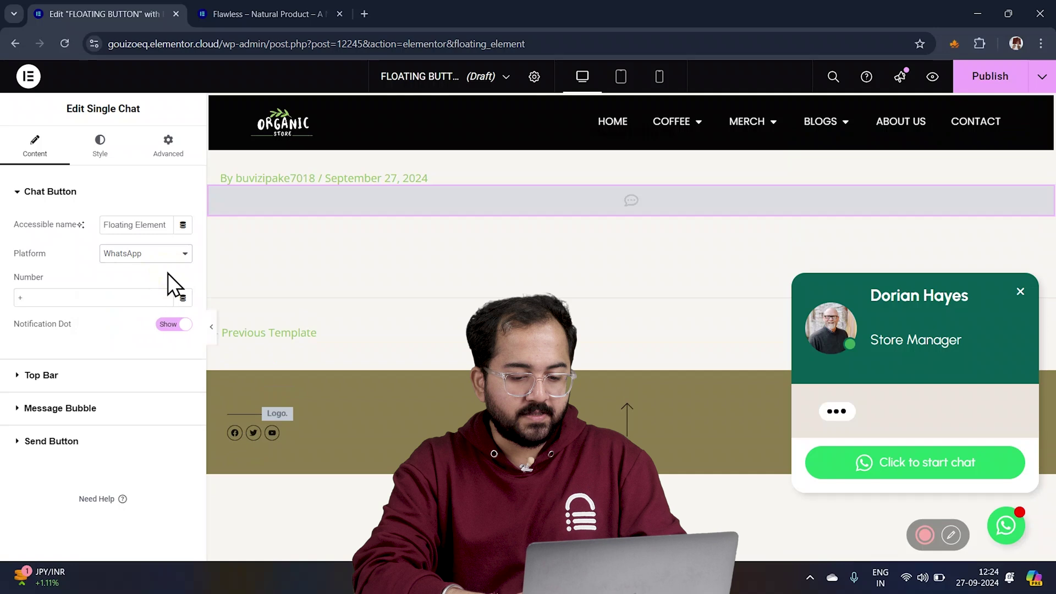
click(120, 297)
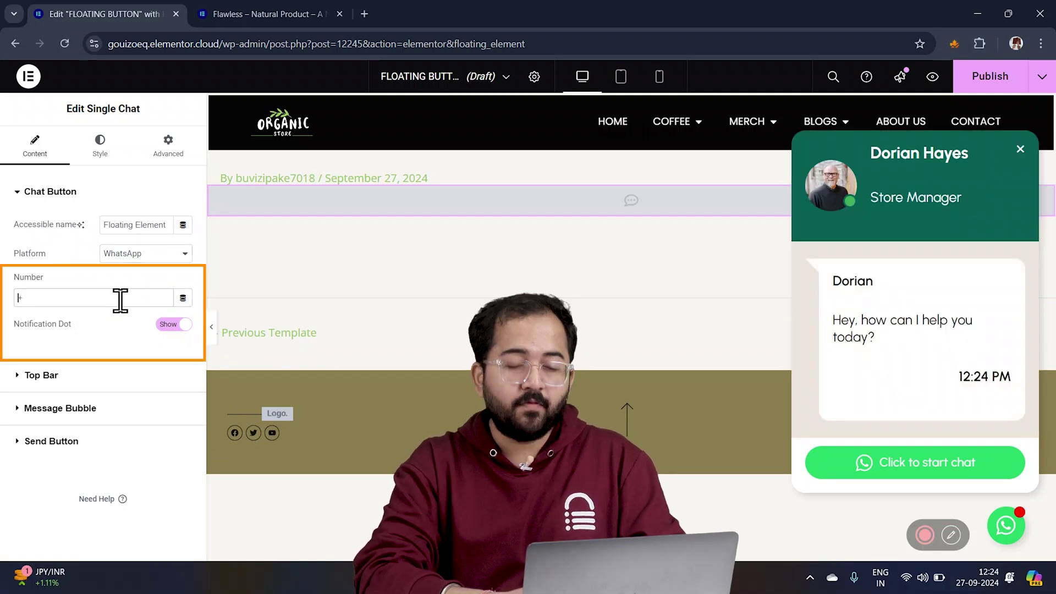
click(169, 326)
Step: Set the Top Bar name to the trainer's name and the title to Personal trainer
click(113, 379)
triple_click(158, 255)
text(Christan Grey)
click(172, 286)
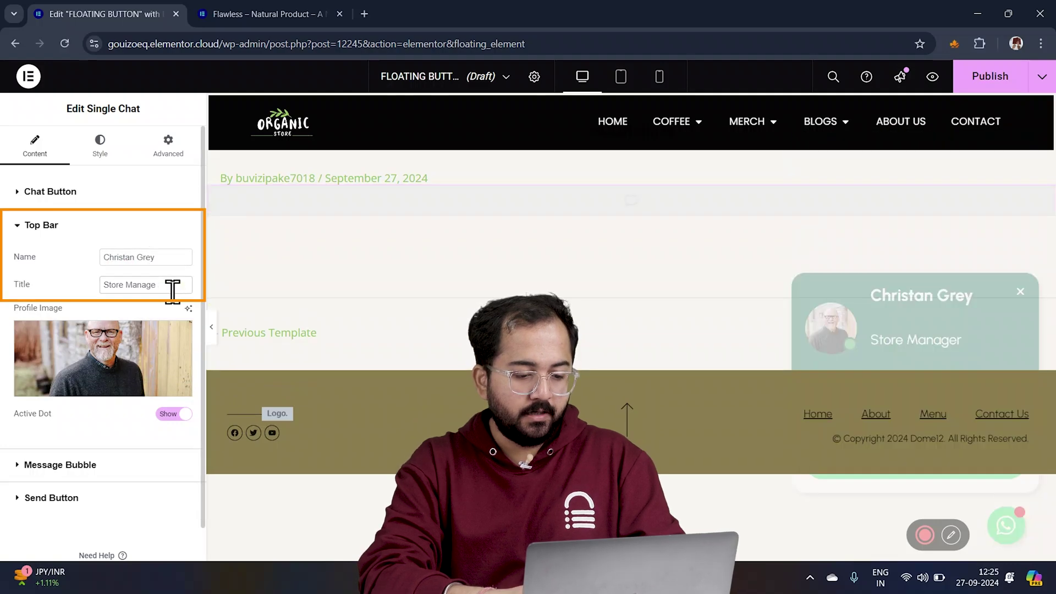
key(ctrl+a)
text(Personal trainer)
Step: Choose the man's portrait from the Media Library as the profile image
click(104, 392)
scroll(325, 278, down, 3)
click(761, 310)
click(1004, 524)
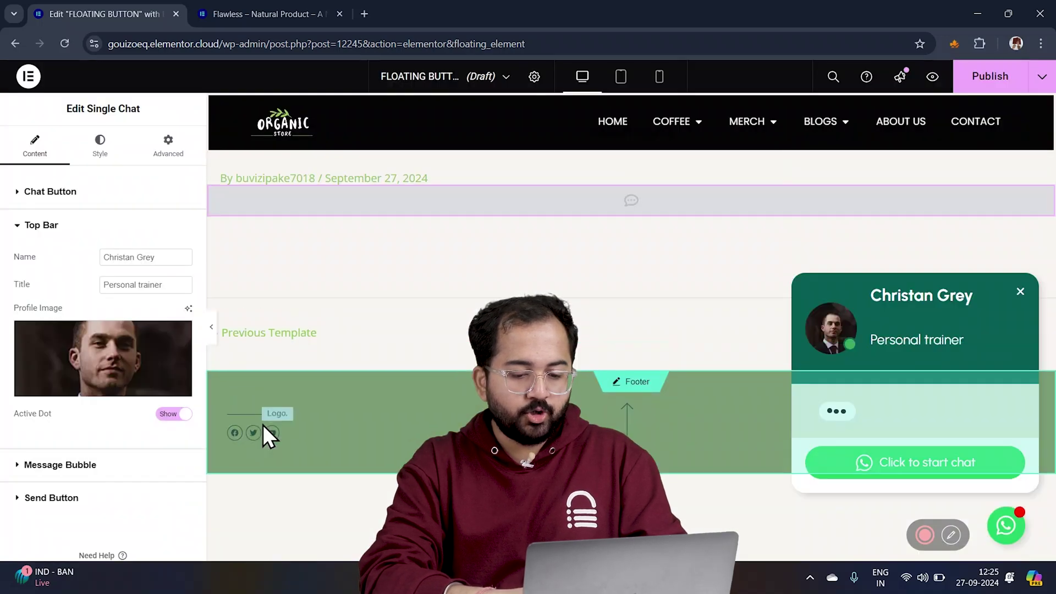
scroll(99, 440, down, 1)
click(165, 429)
Step: Add a comma after 'Hey' in the greeting and keep the 2:20 PM time format
click(153, 343)
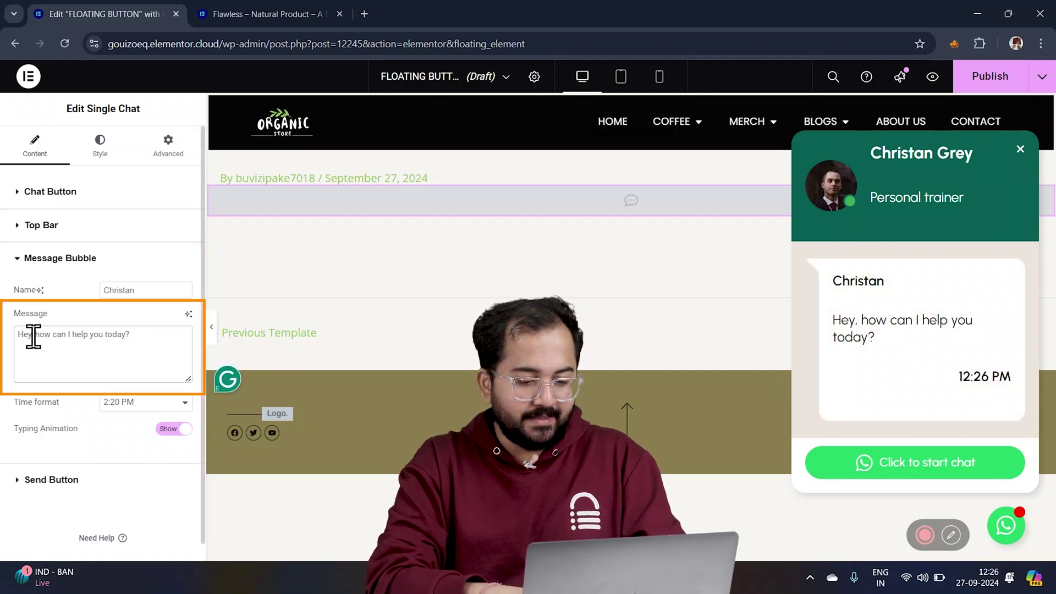
text(,)
click(150, 407)
click(150, 437)
click(153, 408)
click(153, 419)
Step: Shorten the send button label to Start chat
click(172, 490)
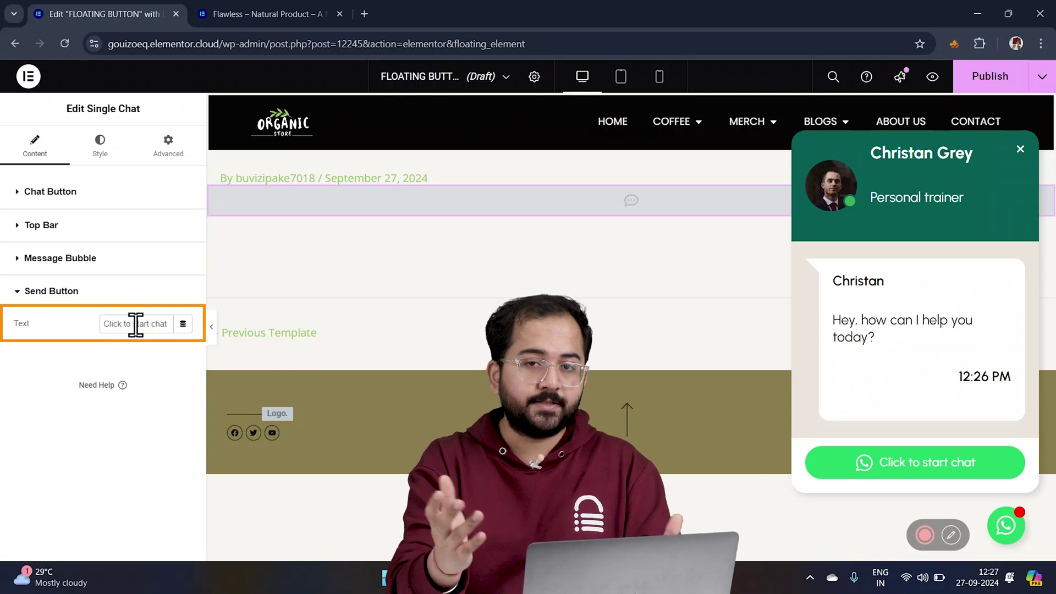
click(136, 323)
key(BackSpace)
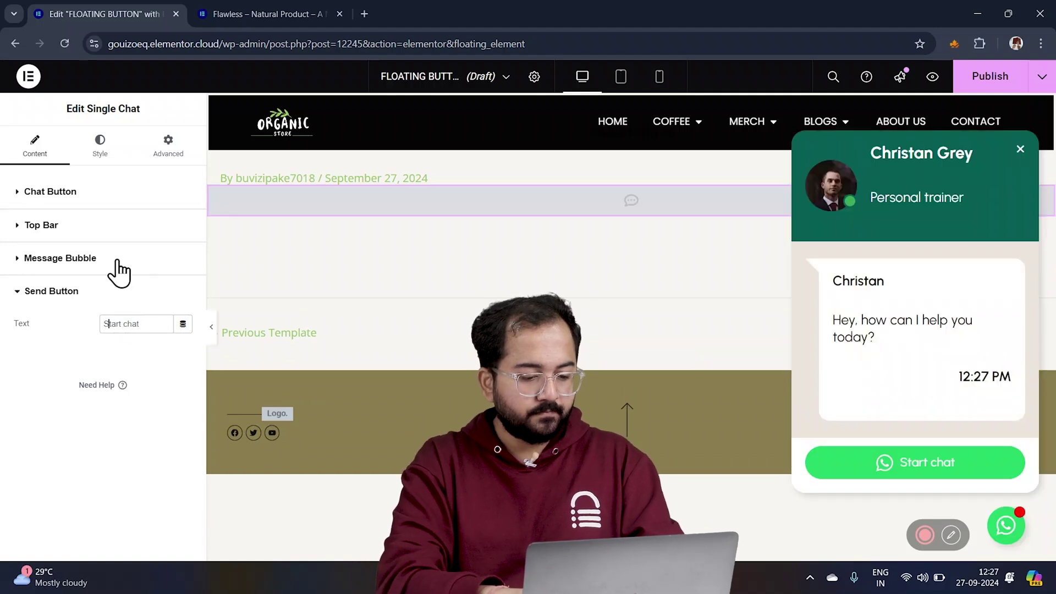
Step: Set the floating button size to Small on the Style tab
click(106, 163)
click(145, 224)
click(149, 245)
Step: Change the chat Top Bar background colour with the colour picker
click(41, 485)
click(183, 341)
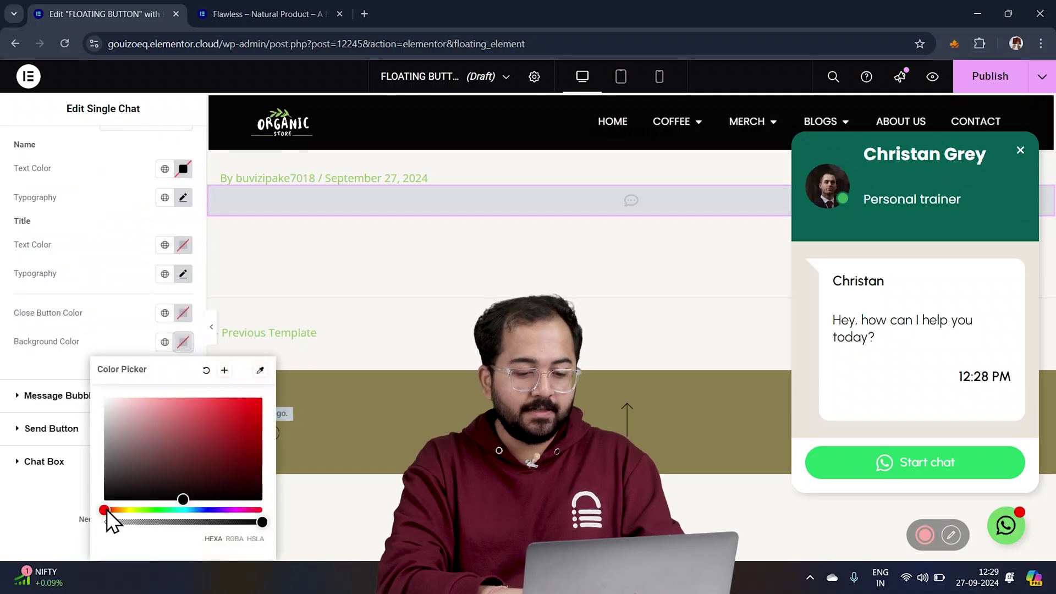
drag(111, 512, 180, 404)
click(182, 256)
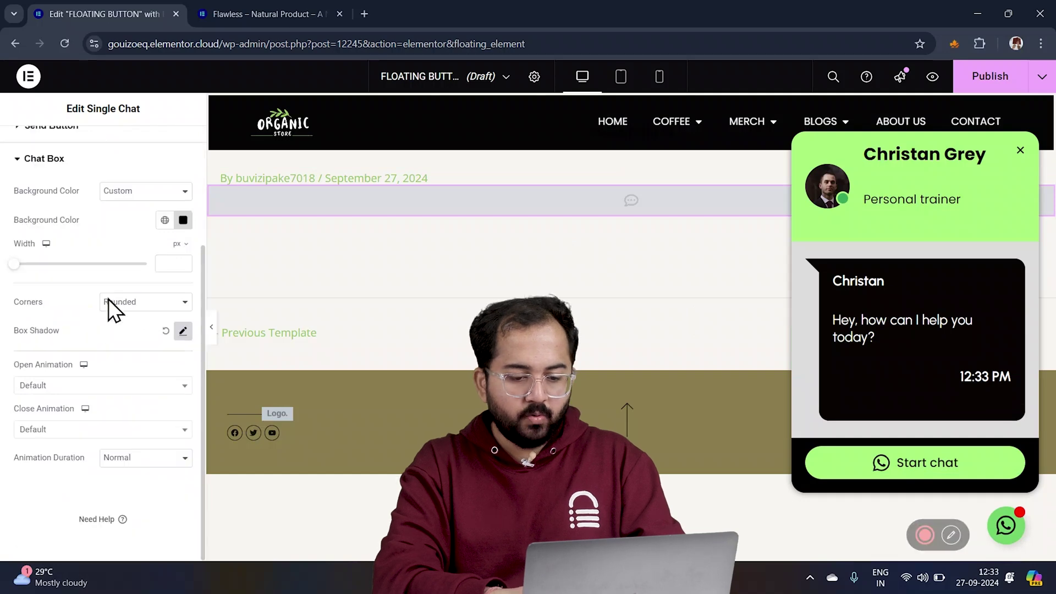
scroll(111, 296, up, 5)
click(167, 163)
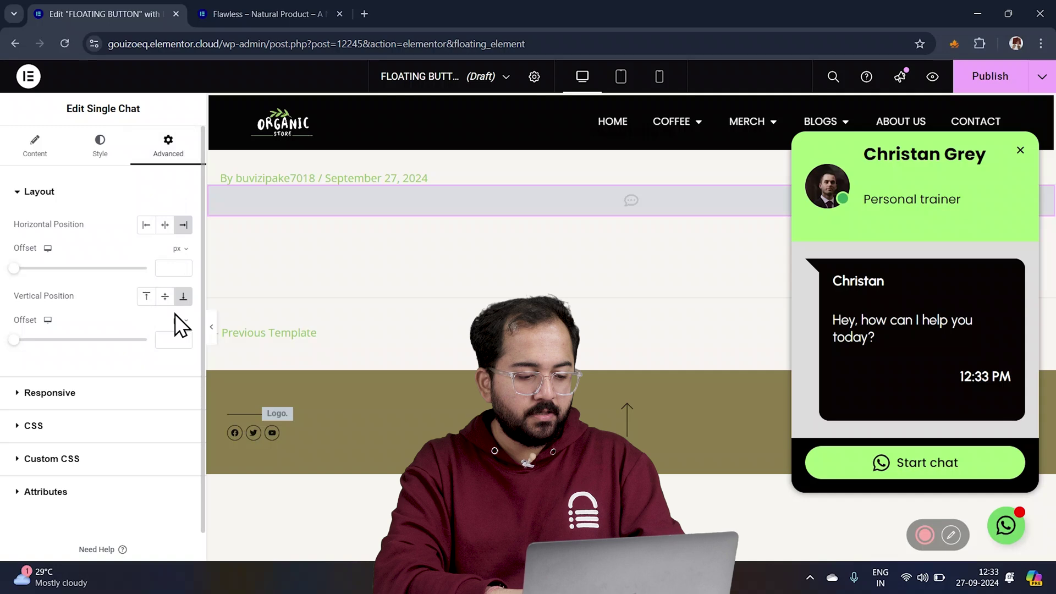
click(146, 296)
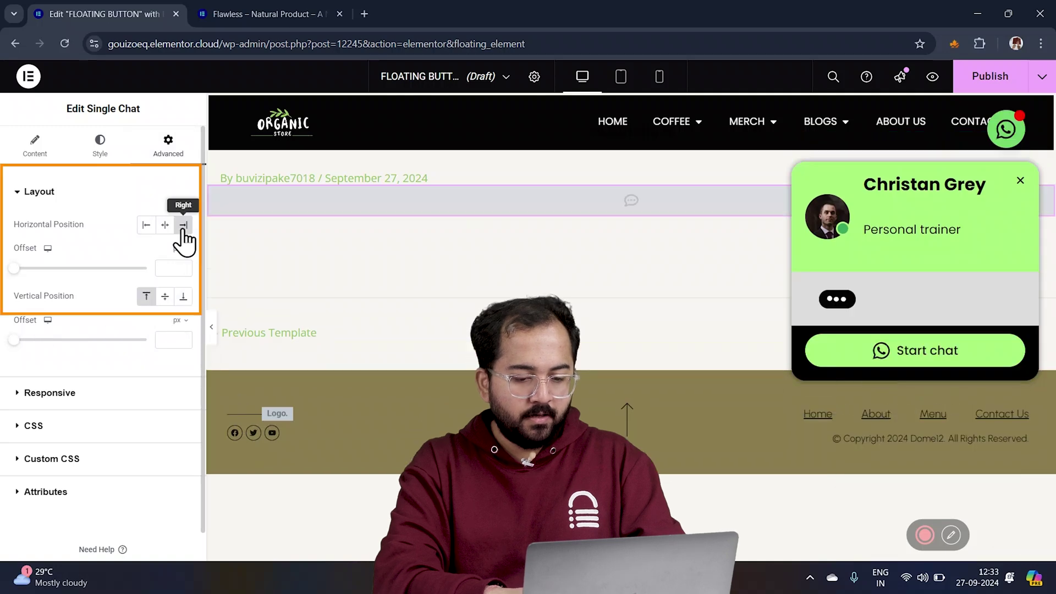
click(183, 297)
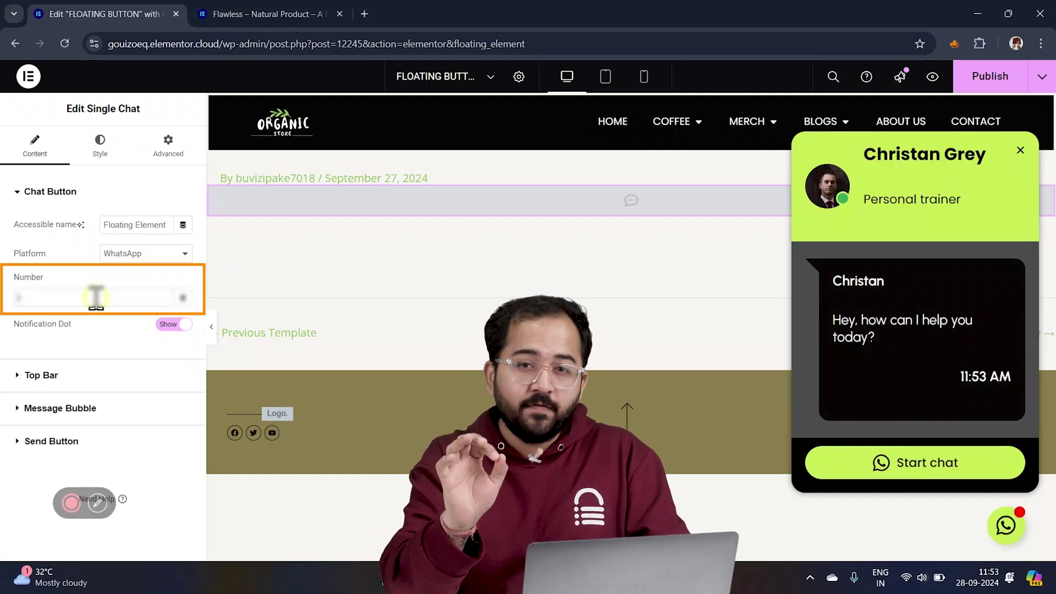
Step: Paste the WhatsApp phone number into the Number field and publish the floating button
key(ctrl+v)
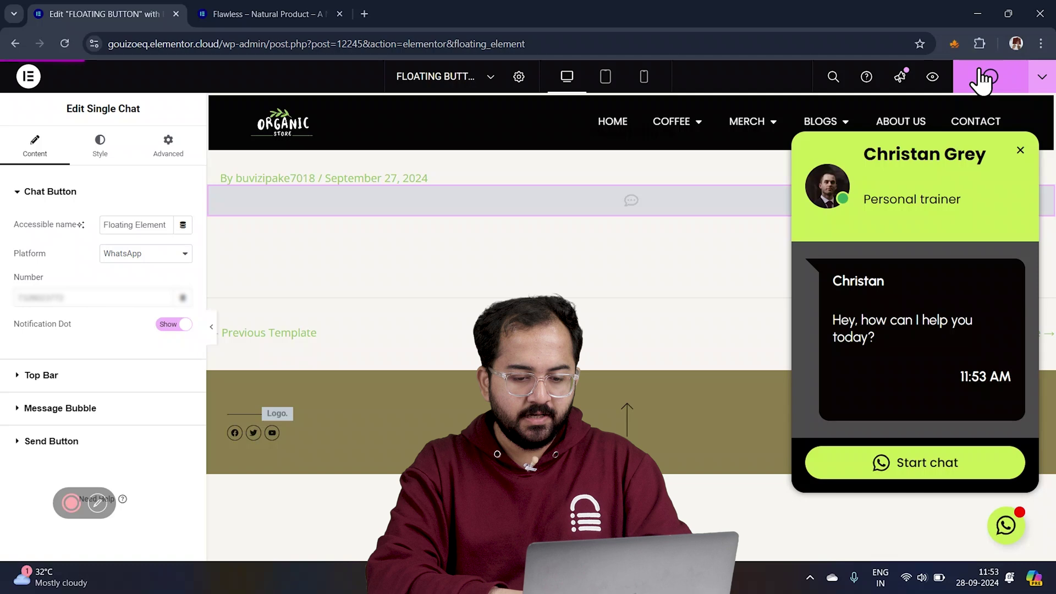
click(933, 65)
Step: On the live site, open the Personal trainer popup and click Start chat to launch WhatsApp
click(996, 525)
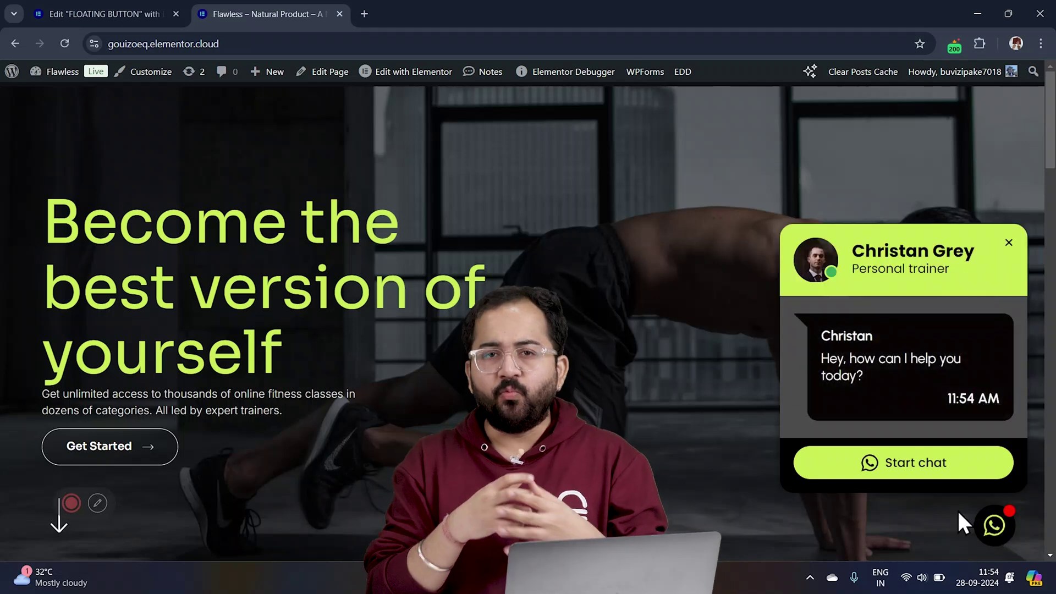
click(910, 470)
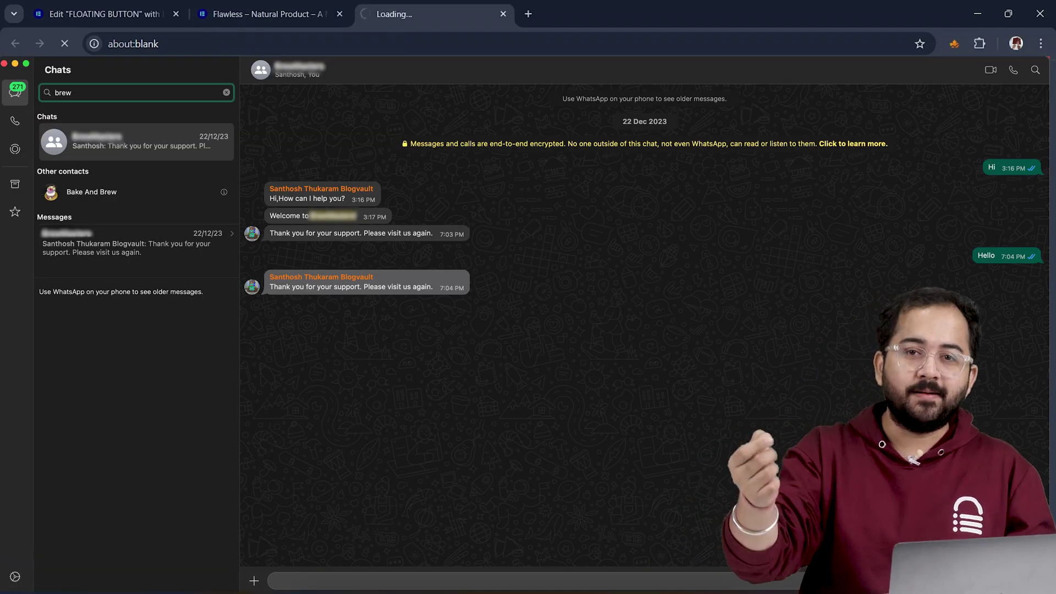